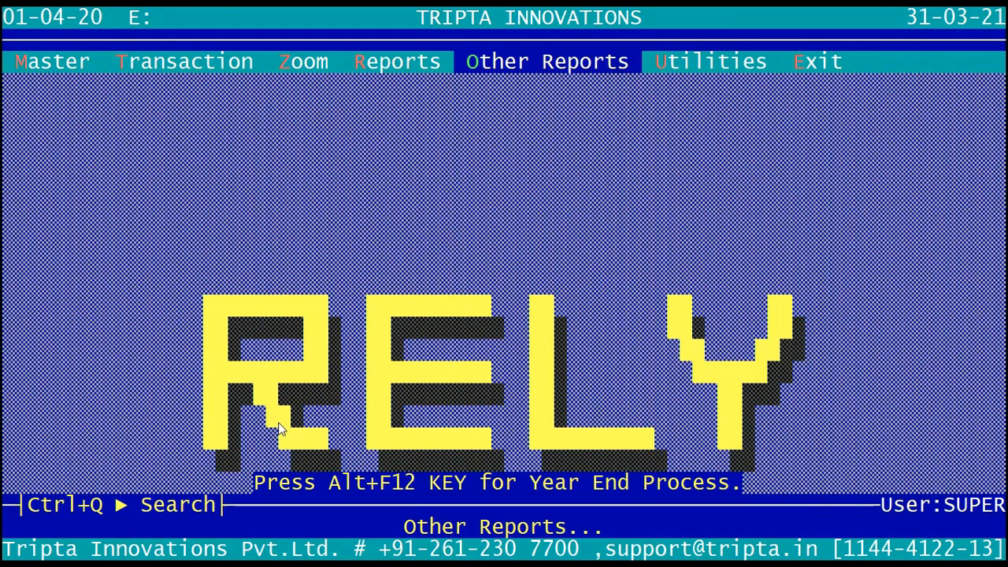
# - Open the Default version of the multi-company Brokerage Statement report for the period 01-03-21 to 31-03-21
pyautogui.press('Return')
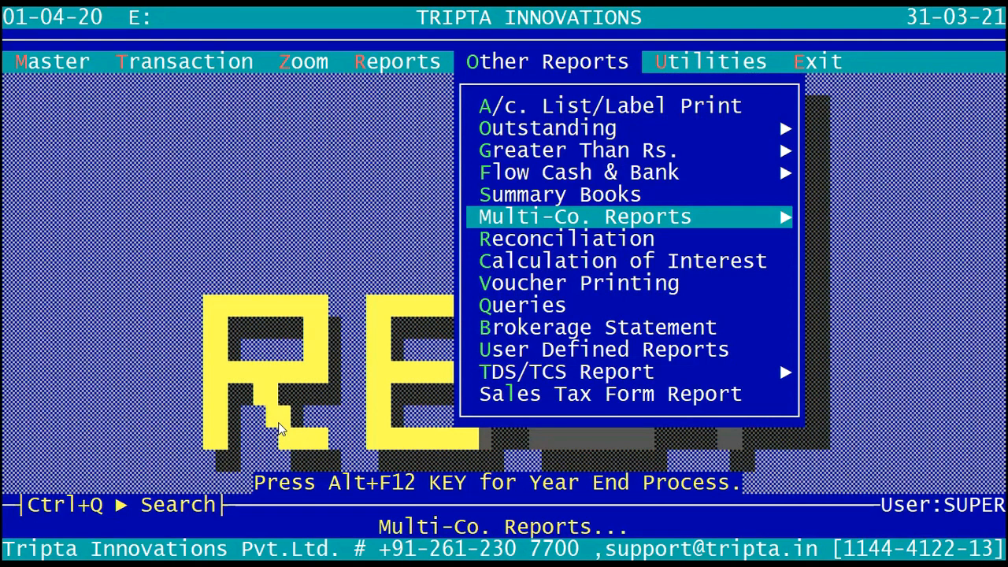
pyautogui.press('Return')
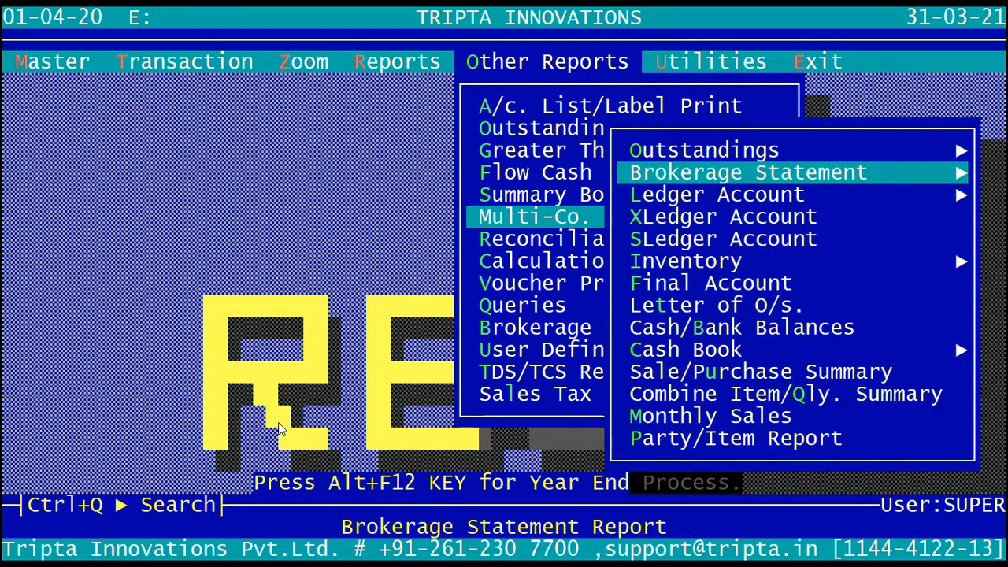
pyautogui.press('Return')
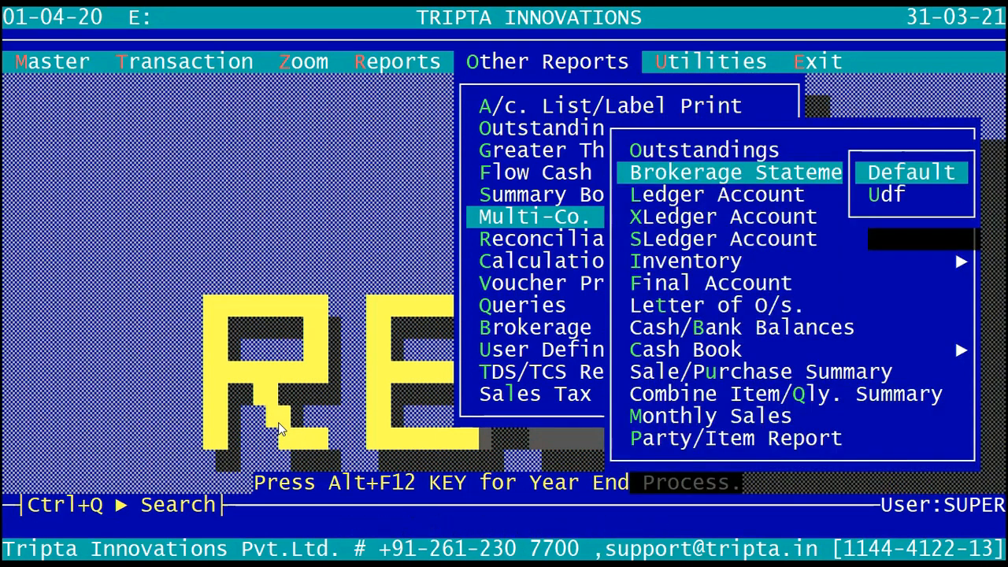
pyautogui.press('Return')
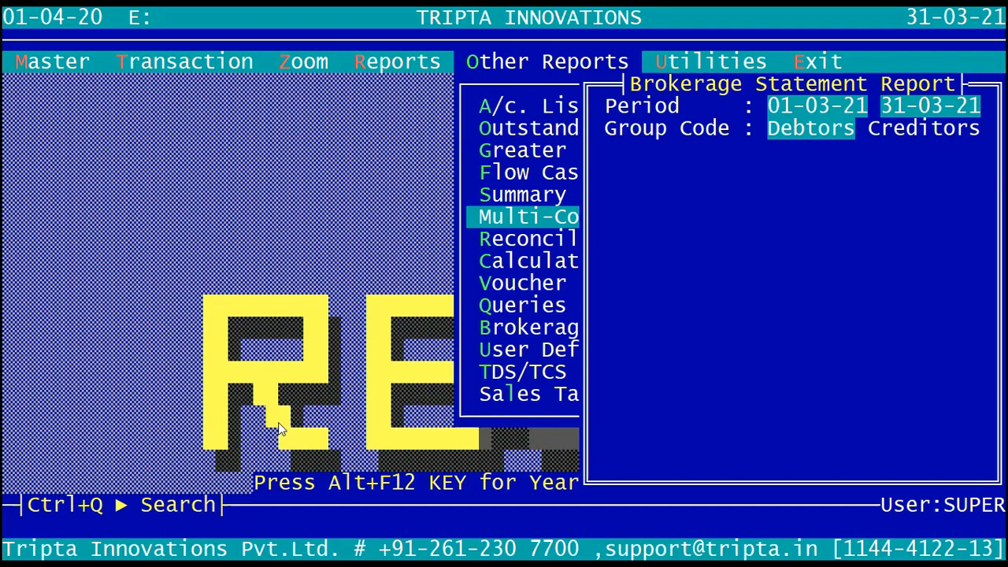
# - Choose Debtors as the group code and On Invoice Period as the report type
pyautogui.press('Return')
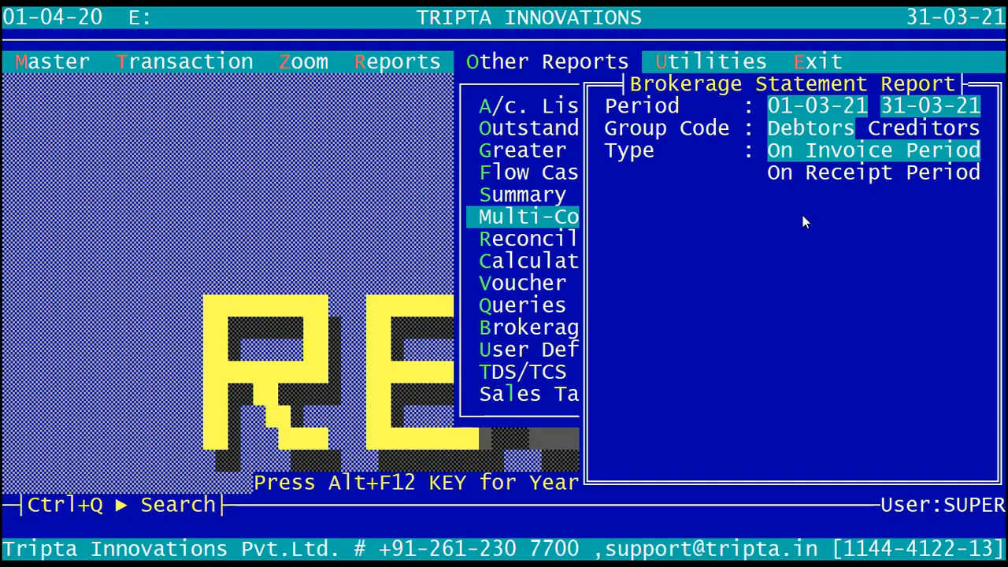
pyautogui.press('Down')
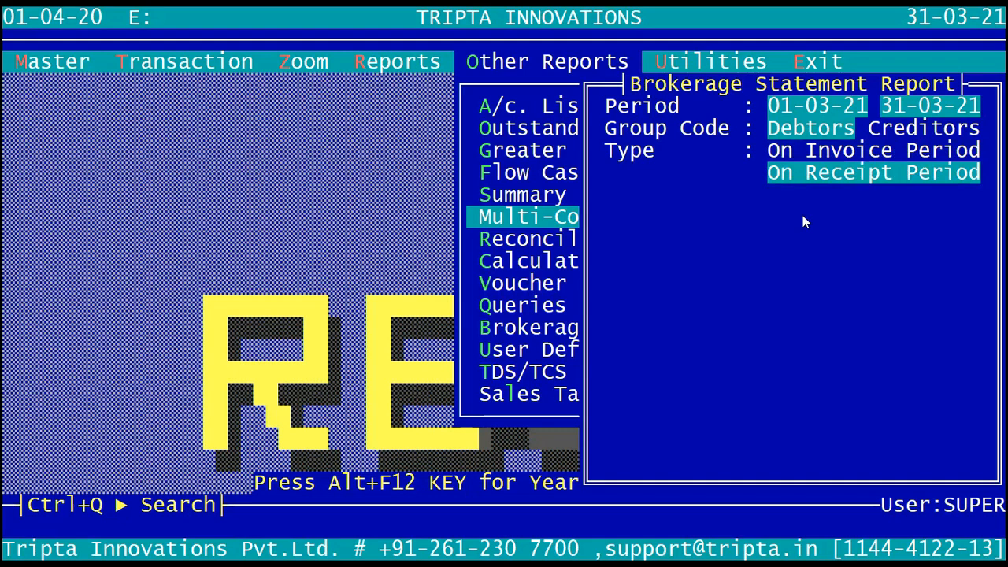
pyautogui.press('Up')
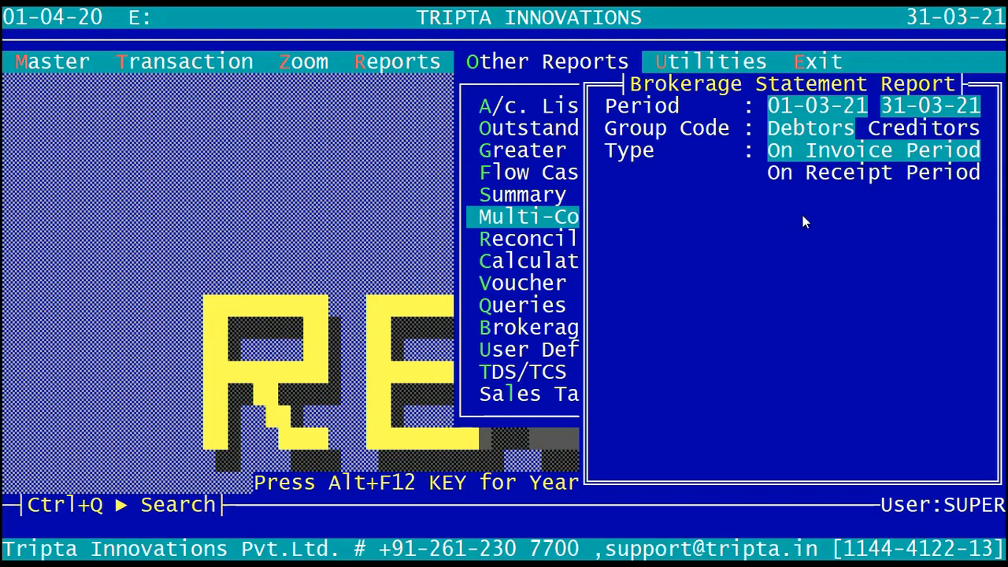
pyautogui.press('Return')
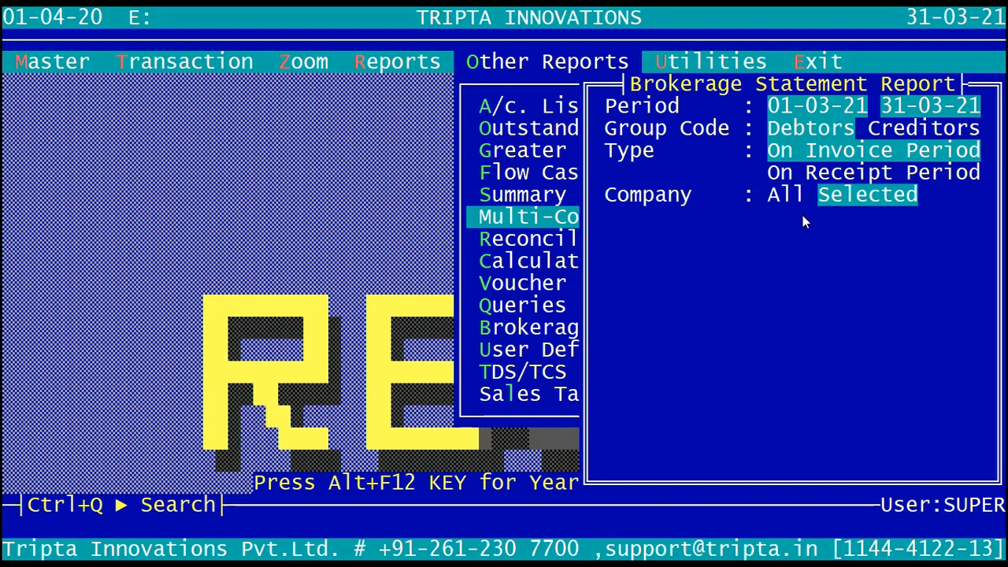
# - Include All companies and All daybooks in the brokerage statement
pyautogui.press('Left')
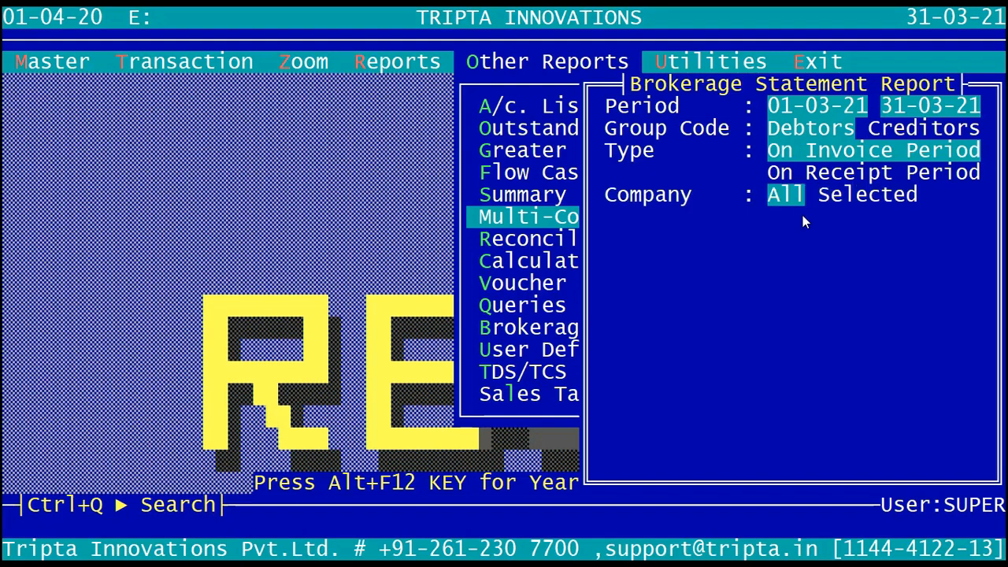
pyautogui.press('Right')
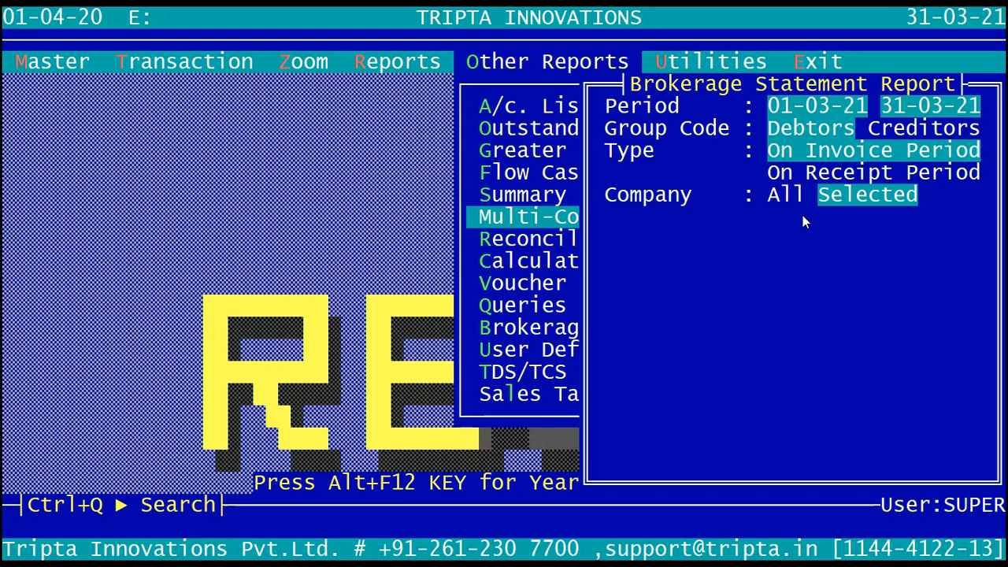
pyautogui.press('Left')
pyautogui.press('Return')
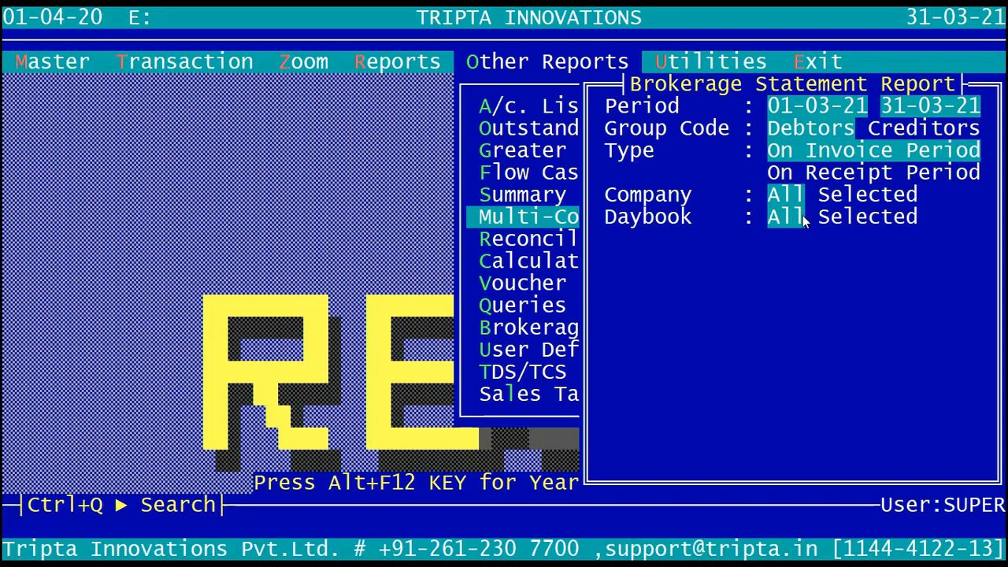
pyautogui.press('Right')
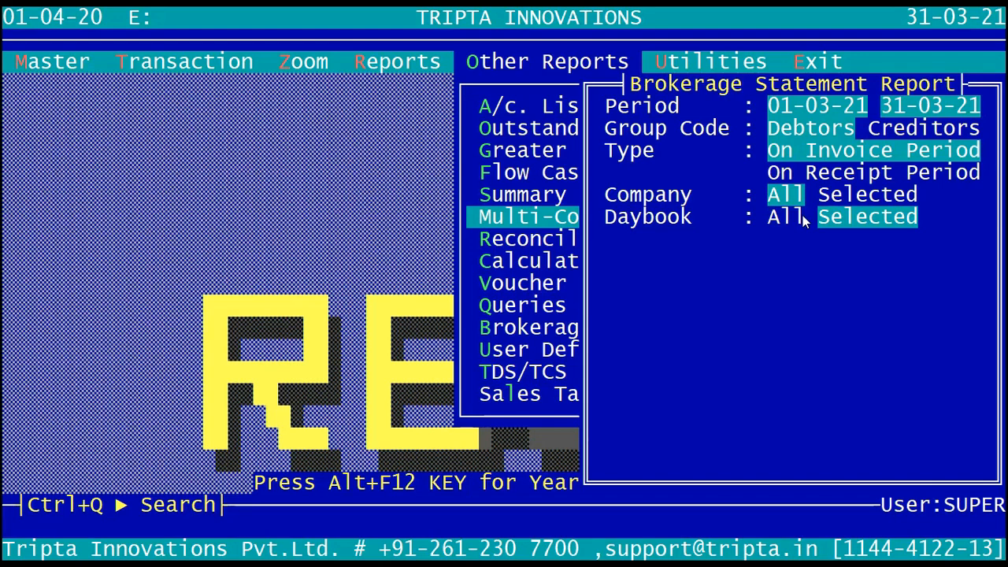
pyautogui.press('Left')
pyautogui.press('Return')
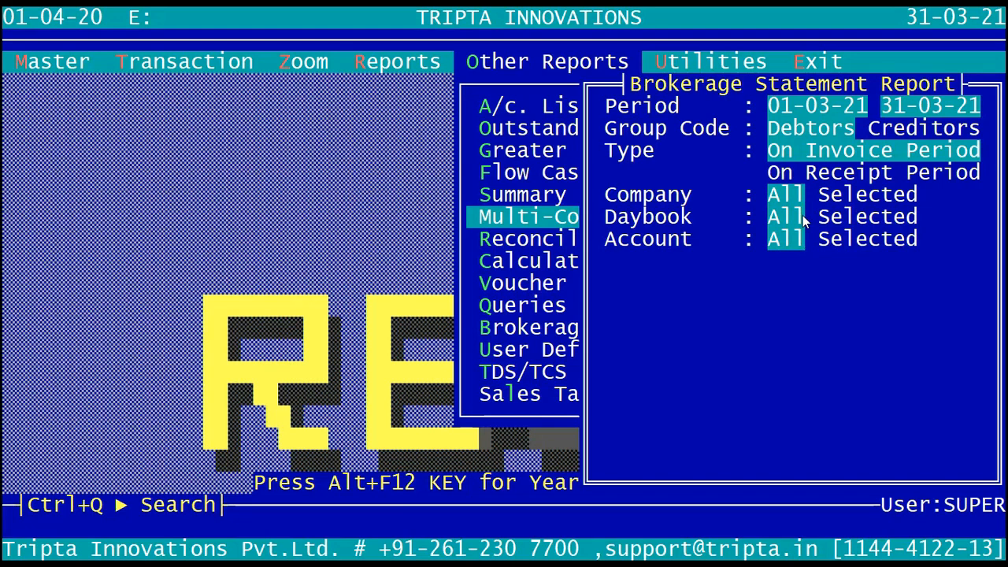
# - Include All accounts and All brokers in the brokerage statement
pyautogui.press('Right')
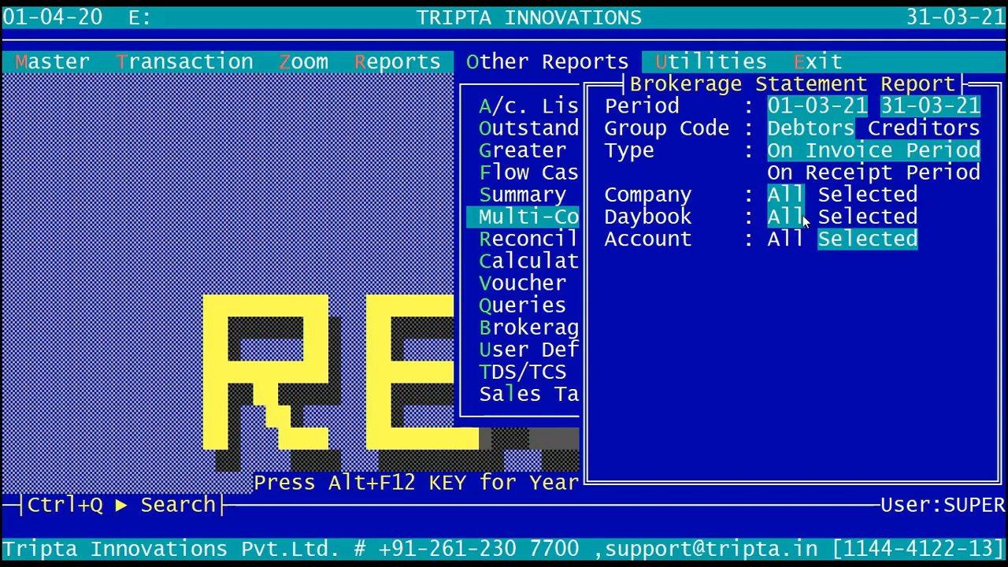
pyautogui.press('Left')
pyautogui.press('Return')
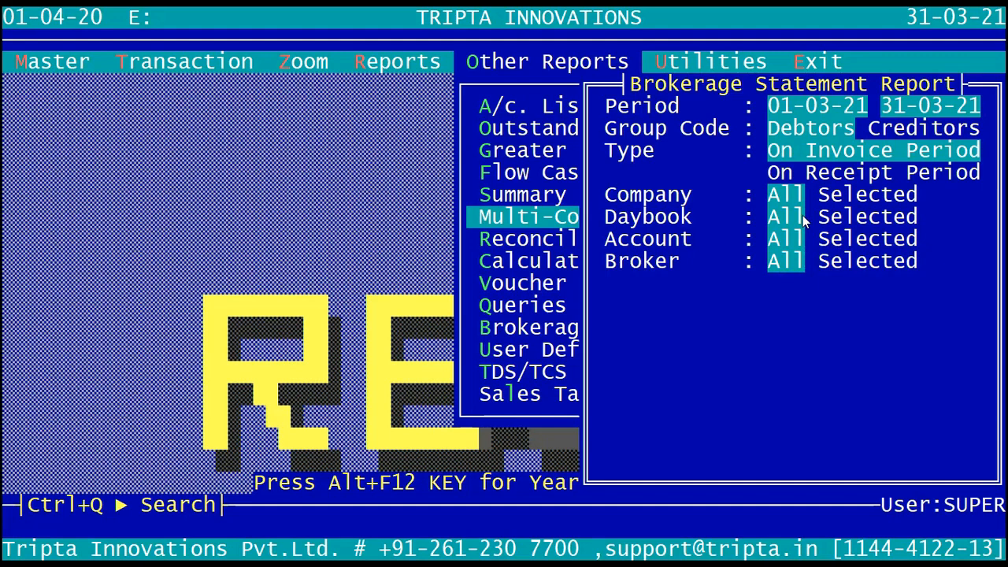
pyautogui.press('Right')
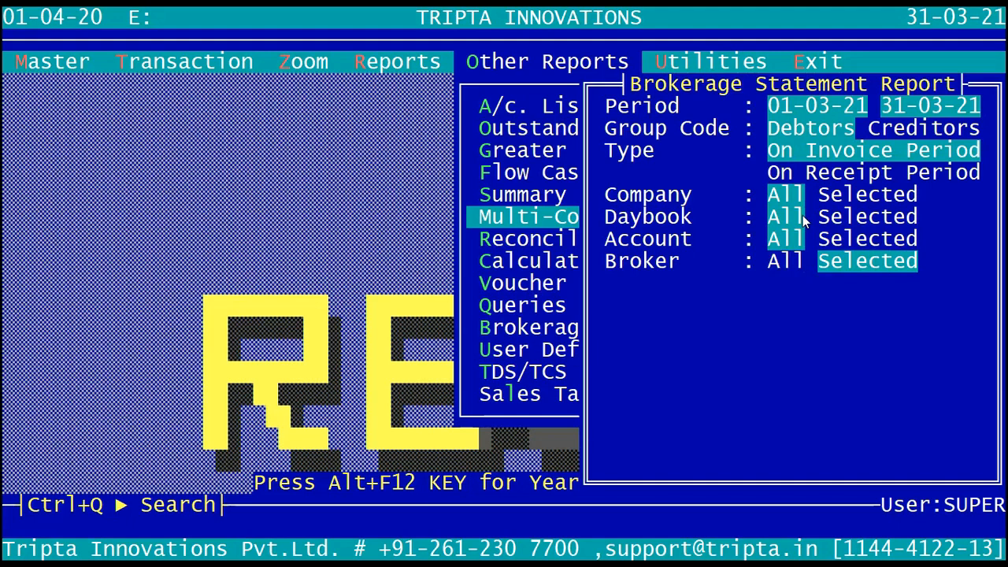
pyautogui.press('Left')
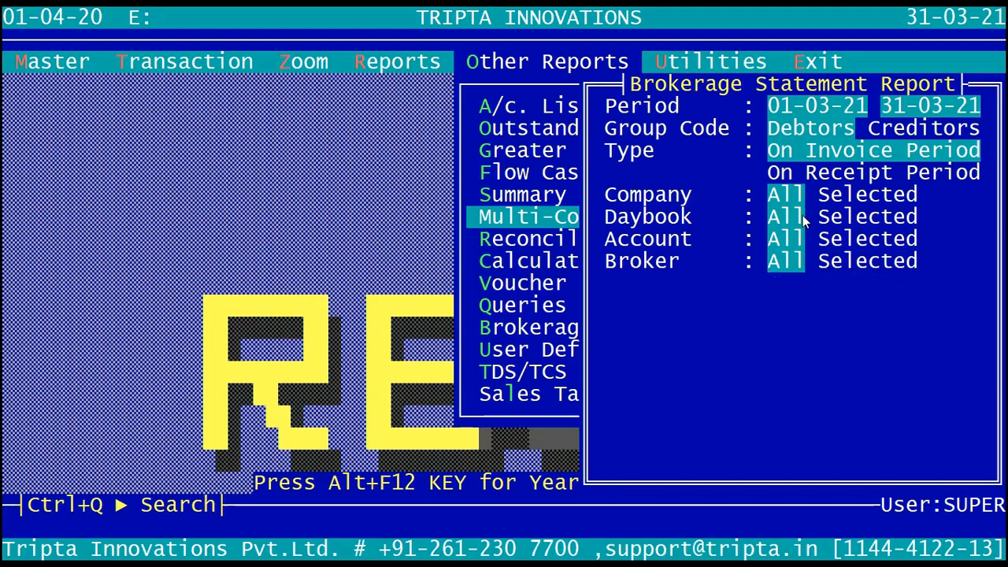
pyautogui.press('Return')
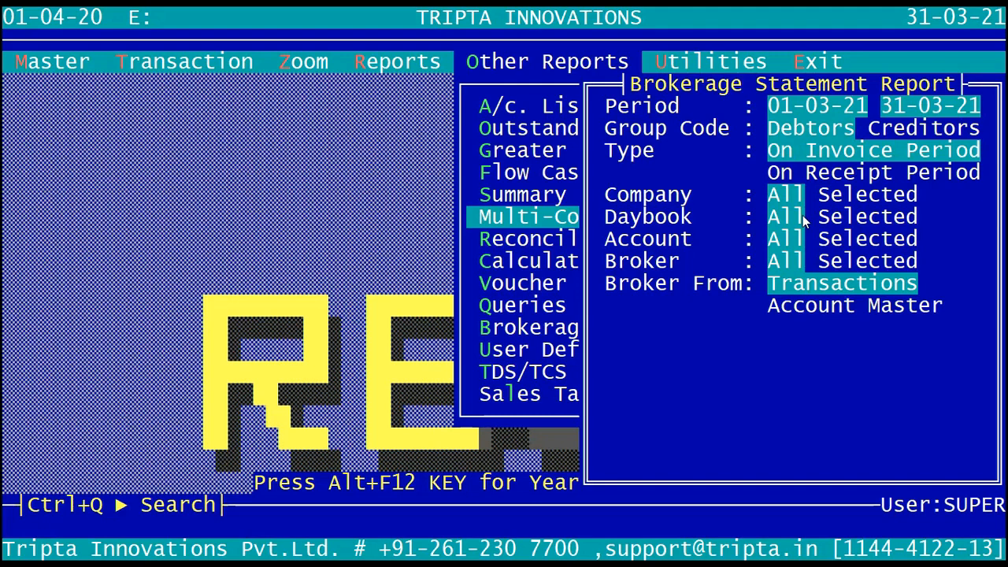
# - Take the broker from Transactions for the brokerage statement
pyautogui.press('Down')
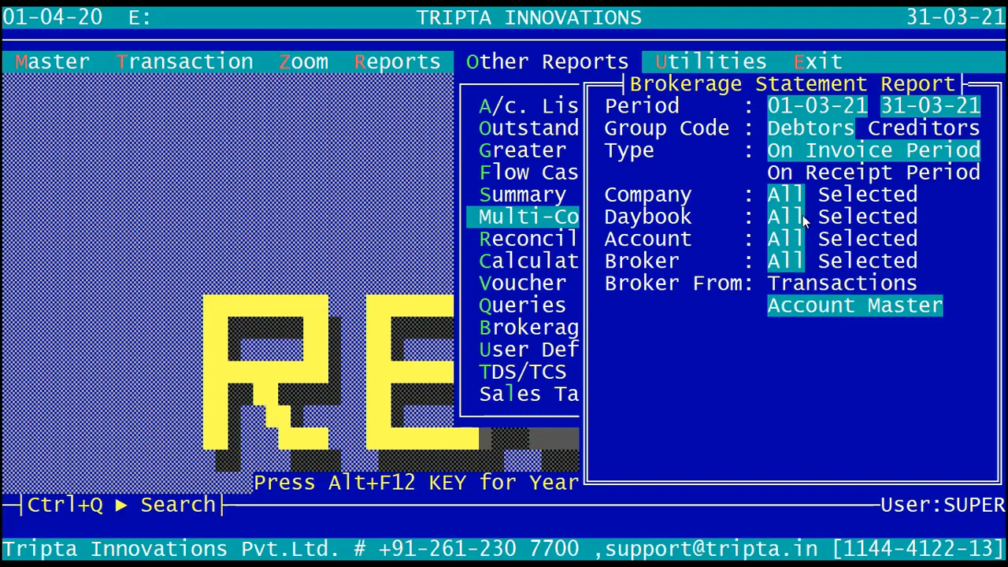
pyautogui.press('Up')
pyautogui.press('Return')
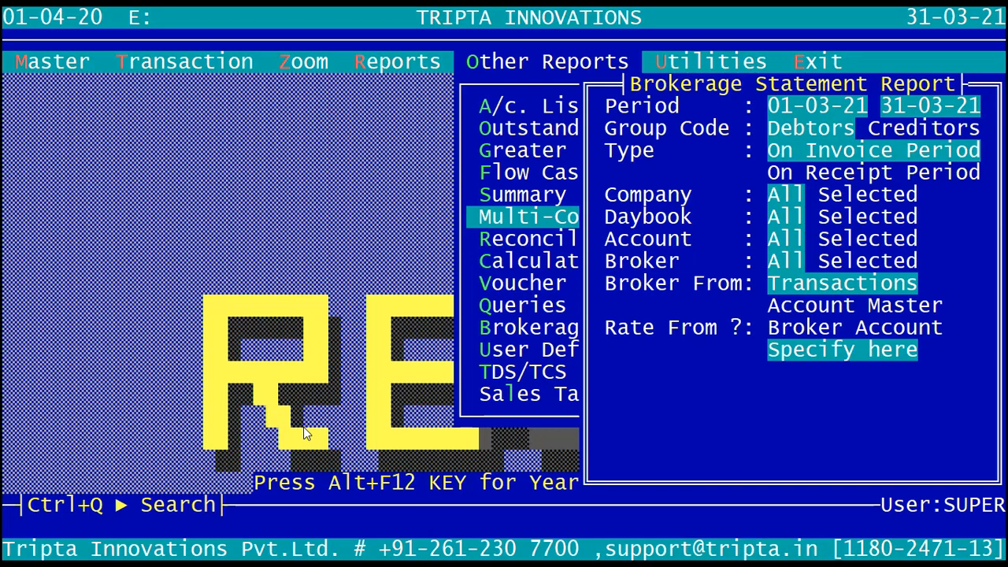
# - Choose Specify here as the source of the brokerage rate and set the rate to 5.00%
pyautogui.press('Up')
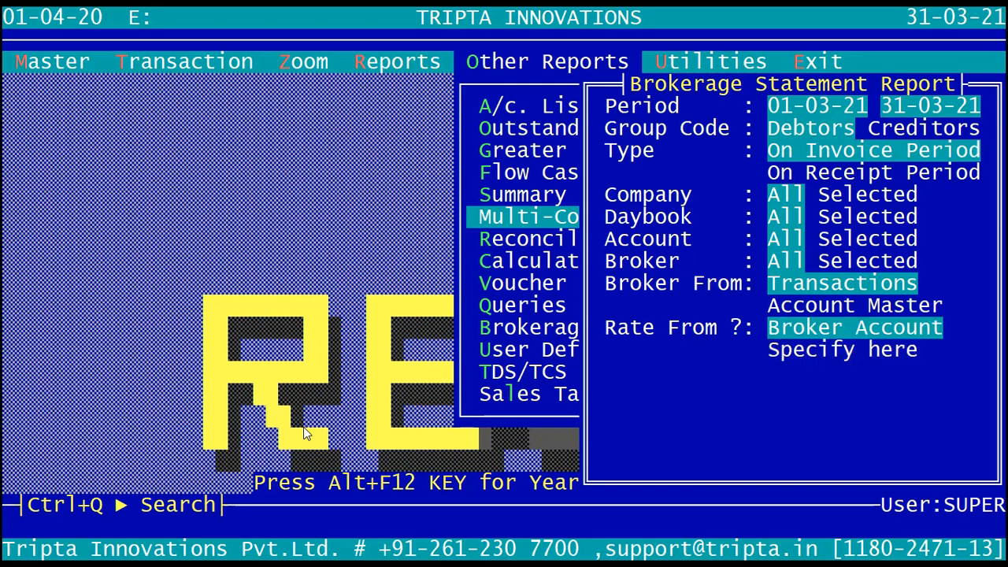
pyautogui.press('Down')
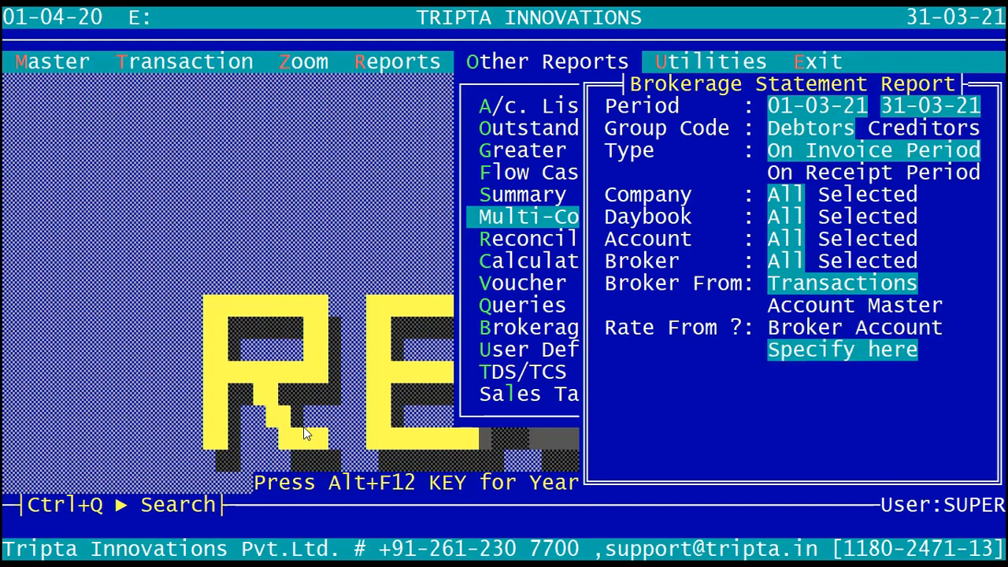
pyautogui.press('Return')
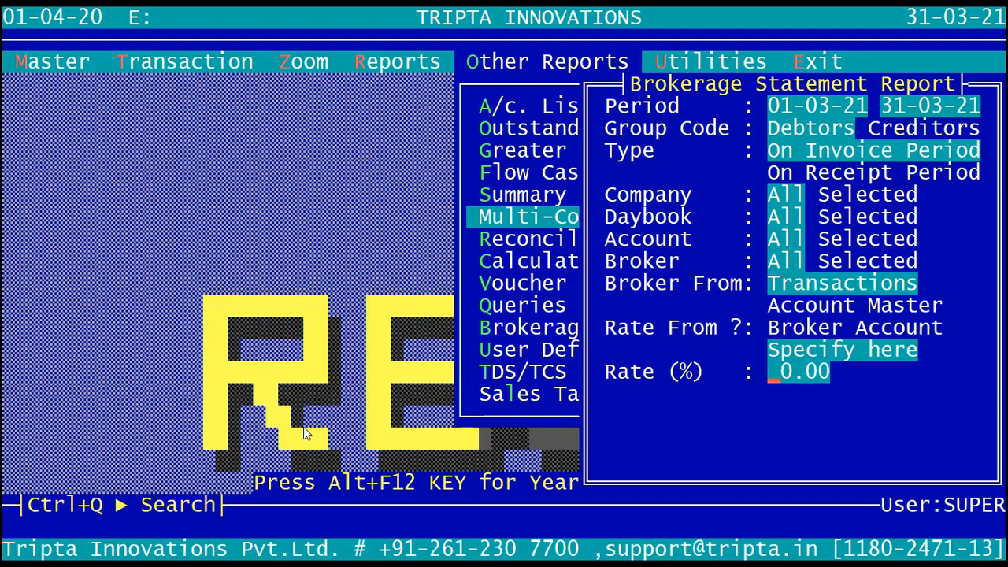
pyautogui.write('5 .')
pyautogui.press('Return')
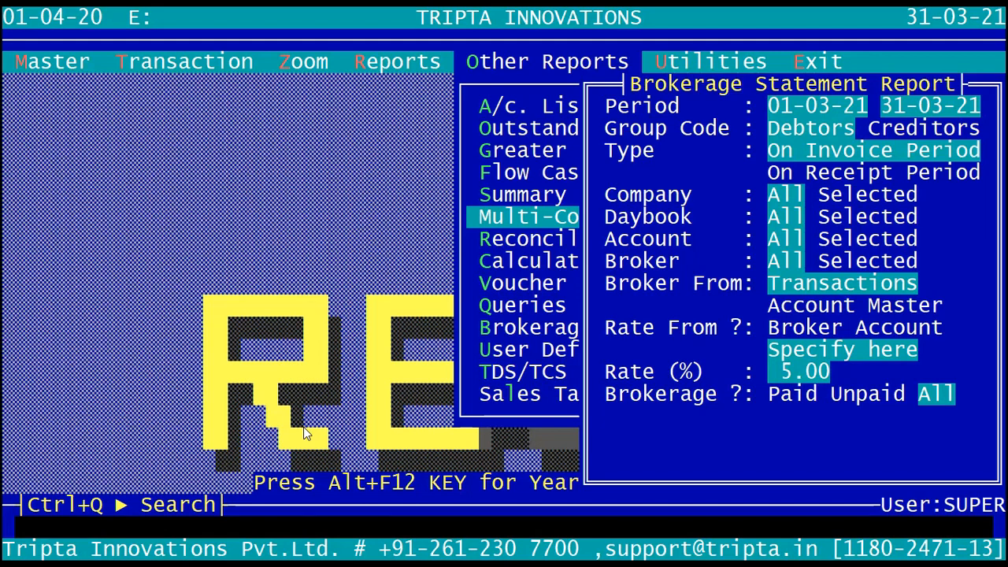
# - Set the Brokerage filter to All so that both paid and unpaid brokerage are included
pyautogui.press('Left')
pyautogui.press('Left')
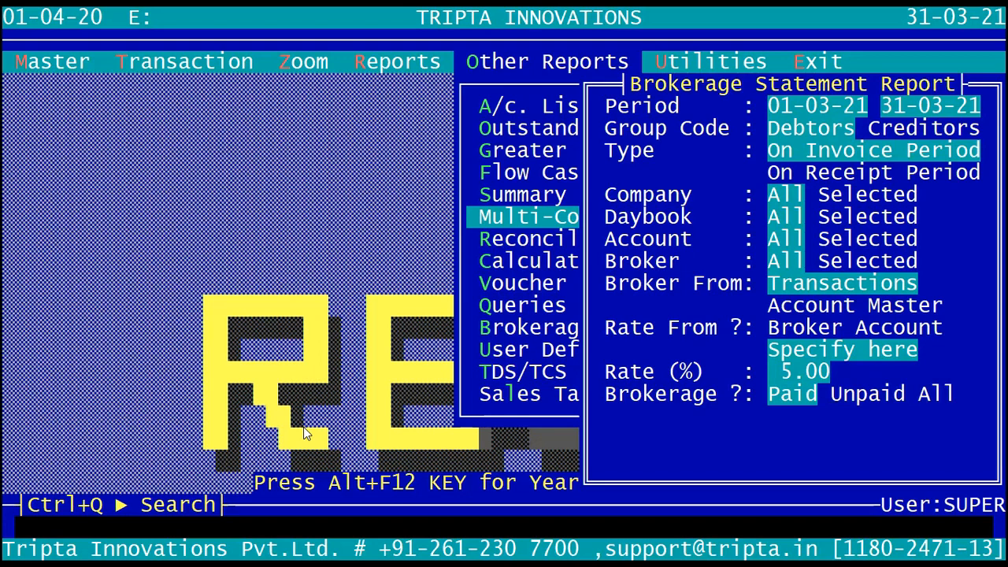
pyautogui.press('Right')
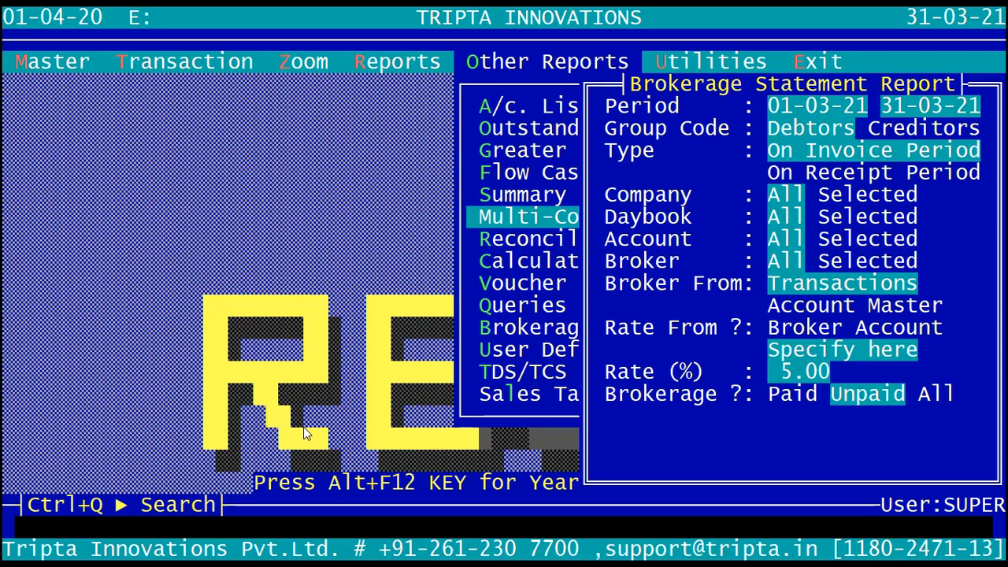
pyautogui.press('Right')
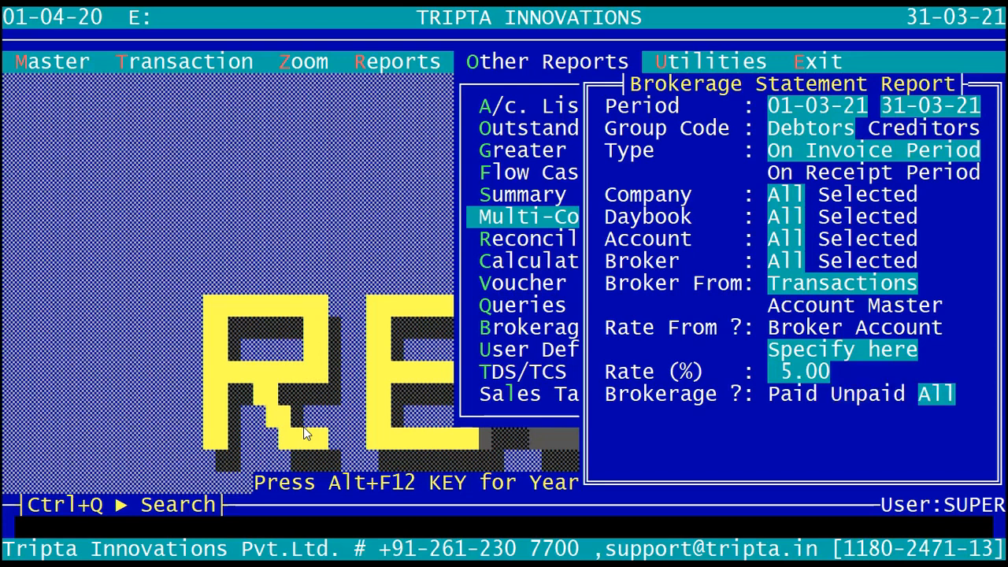
pyautogui.press('Return')
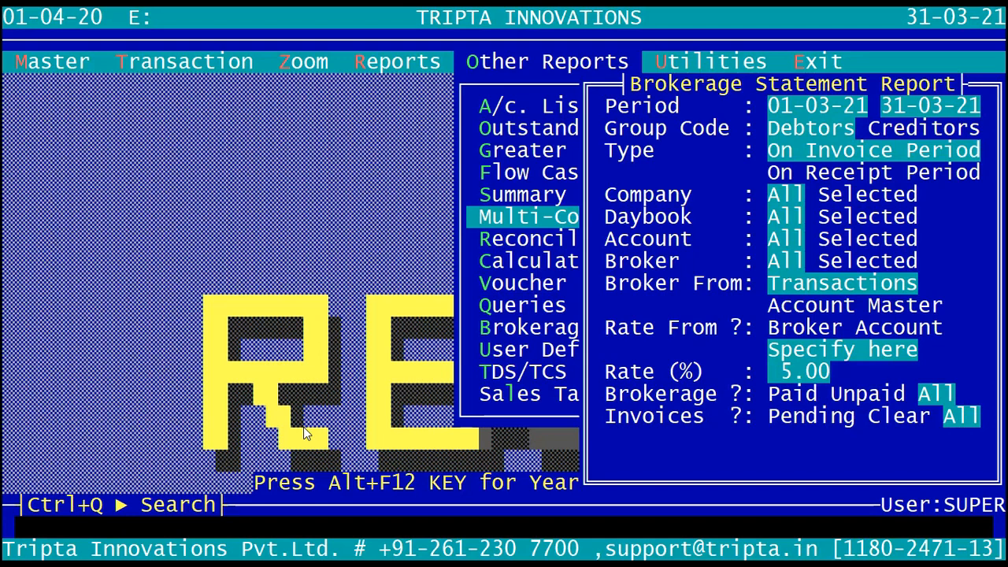
# - Set the Invoices filter to All so that both pending and clear invoices are included
pyautogui.press('Left')
pyautogui.press('Left')
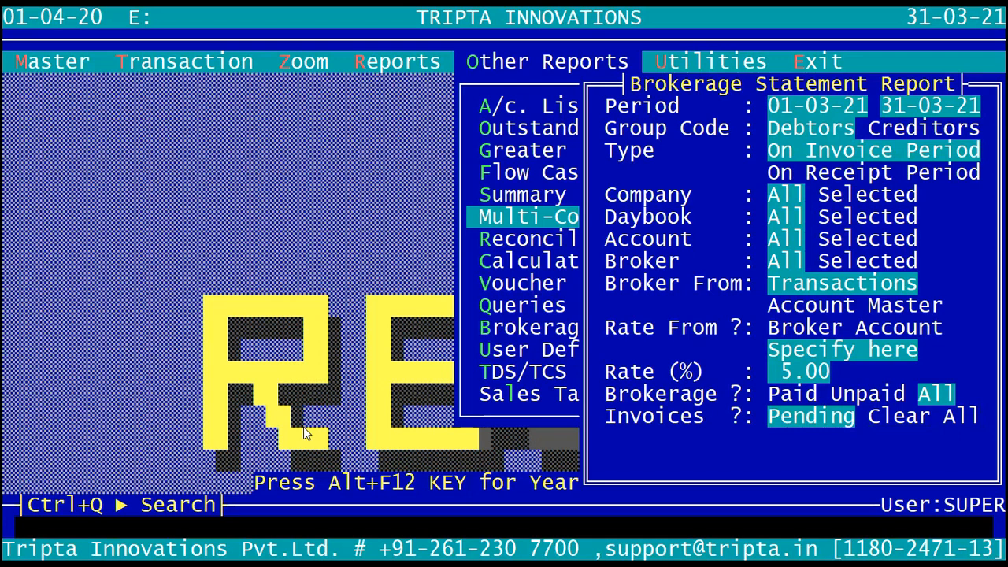
pyautogui.press('Right')
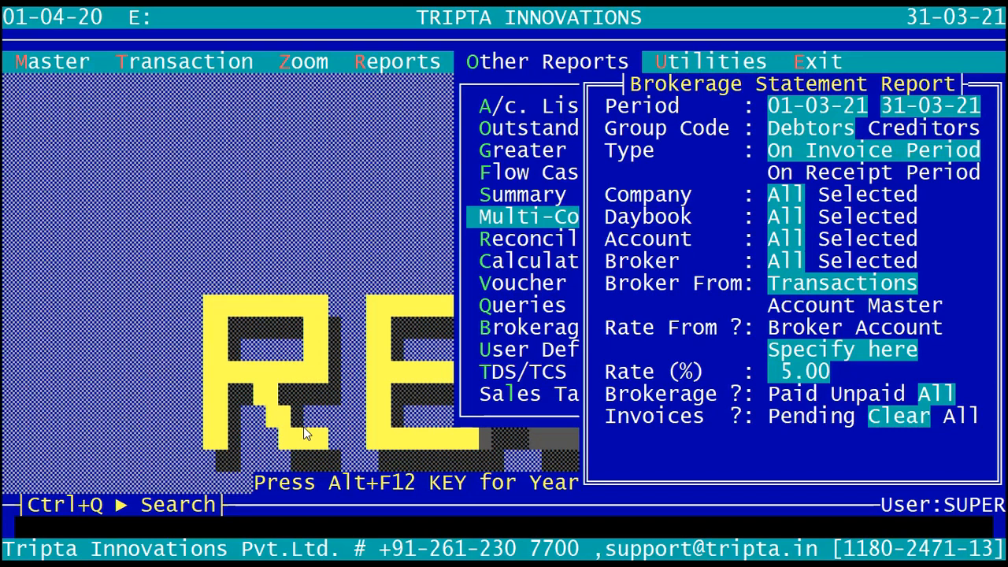
pyautogui.press('Right')
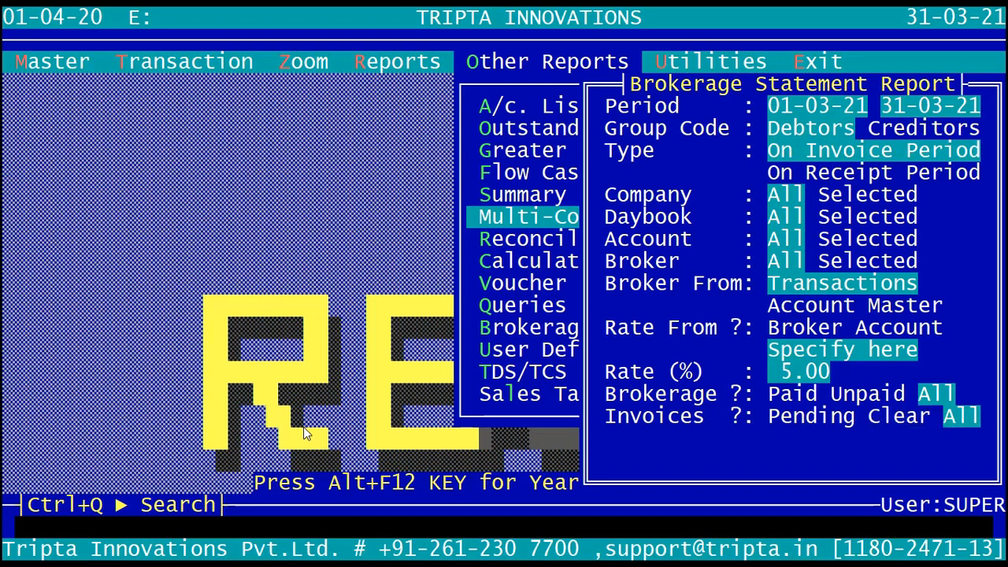
pyautogui.press('Return')
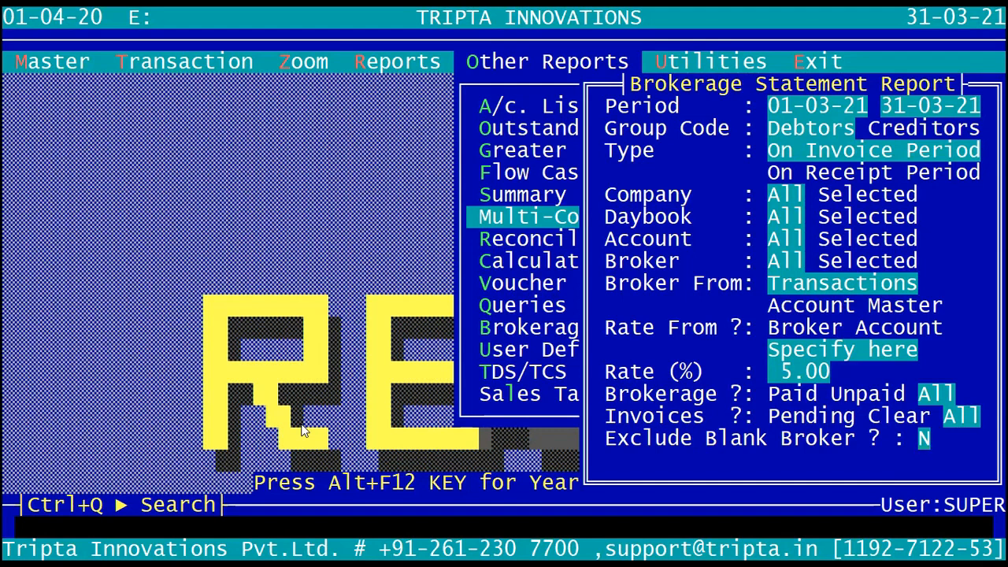
# - Answer N to Exclude Blank Broker, Include GST and New Page, and proceed to the output device choice
pyautogui.press('Return')
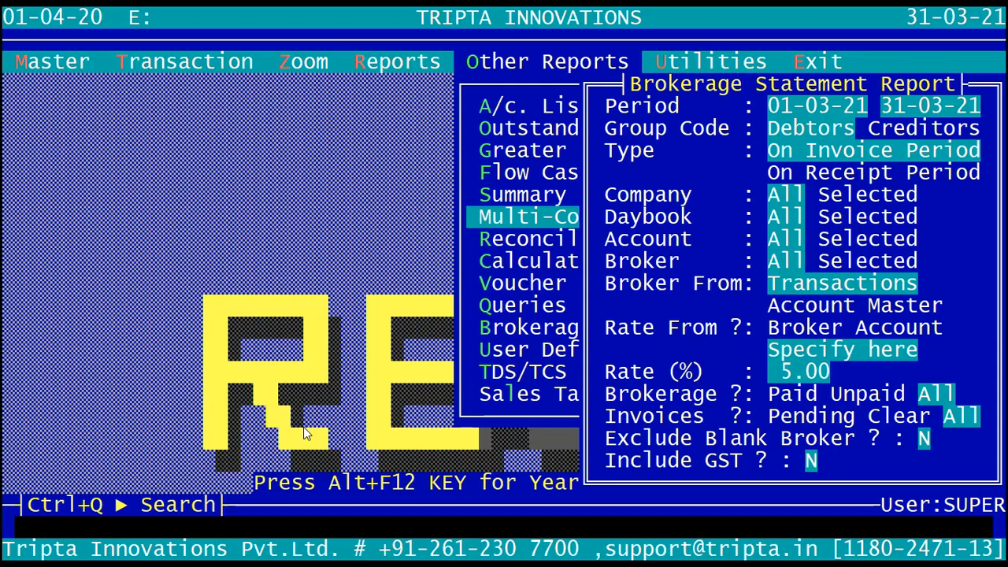
pyautogui.press('Return')
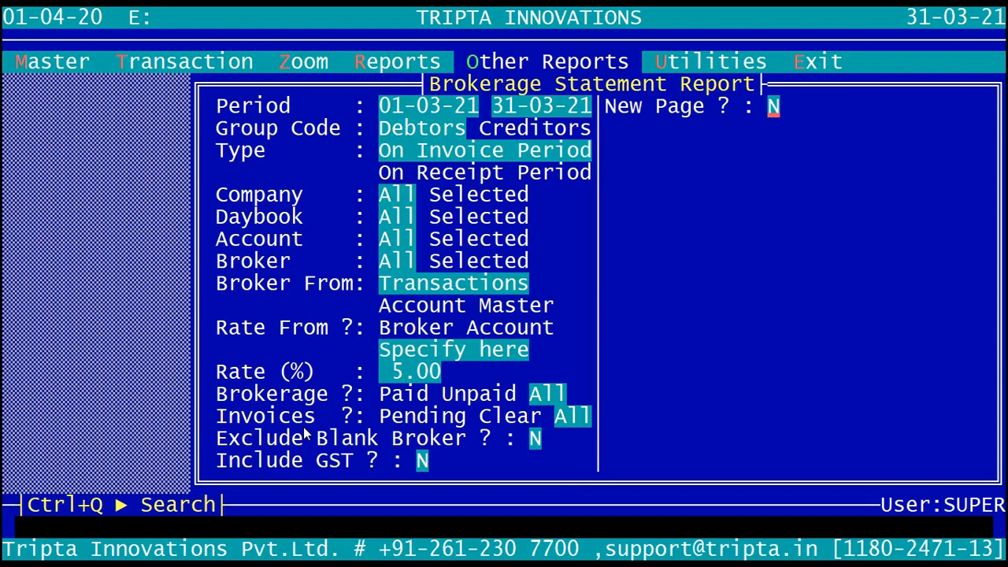
pyautogui.press('Return')
pyautogui.press('Return')
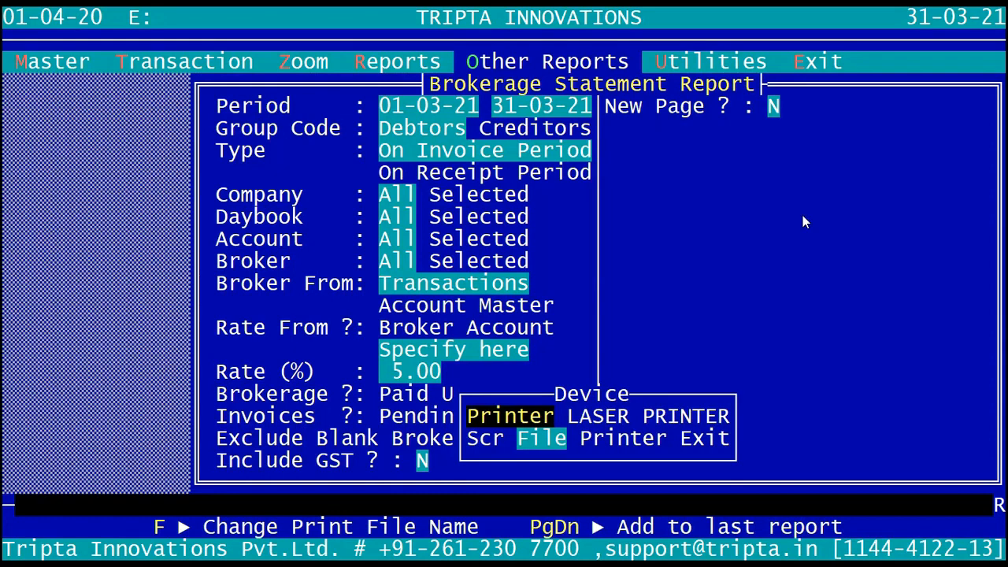
# - Output the brokerage statement to File and review its columns across the full report width
pyautogui.press('Left')
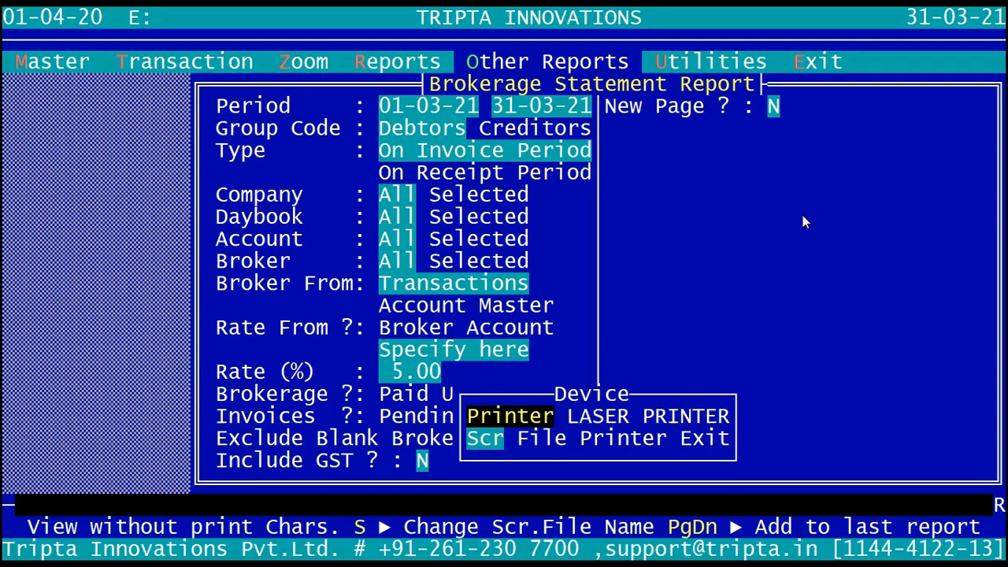
pyautogui.press('Right')
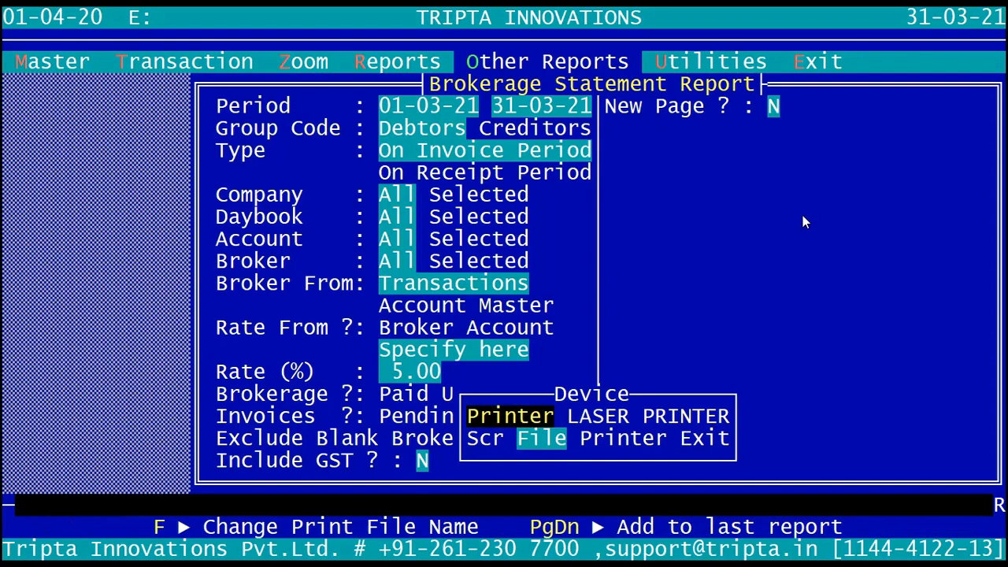
pyautogui.press('Right')
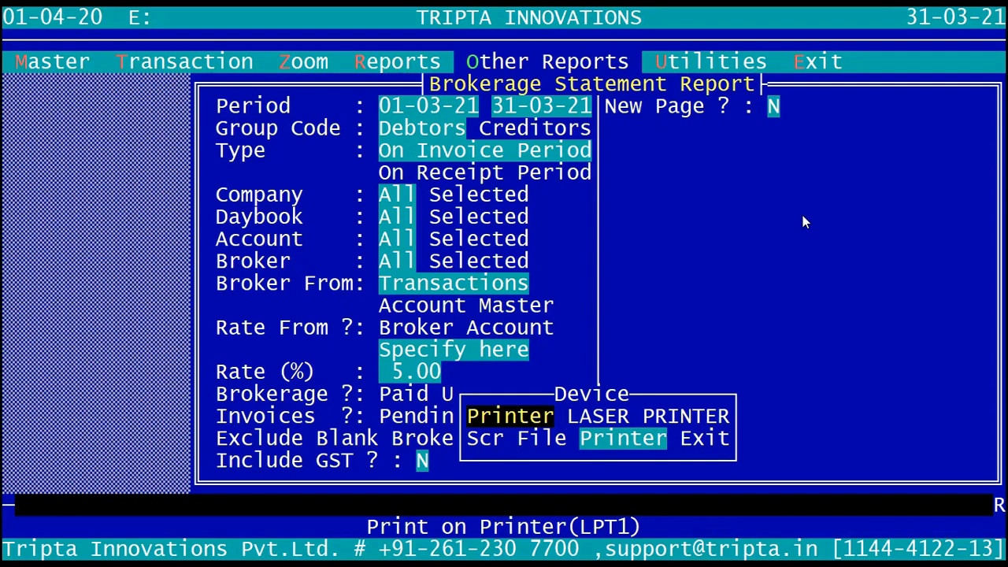
pyautogui.press('Right')
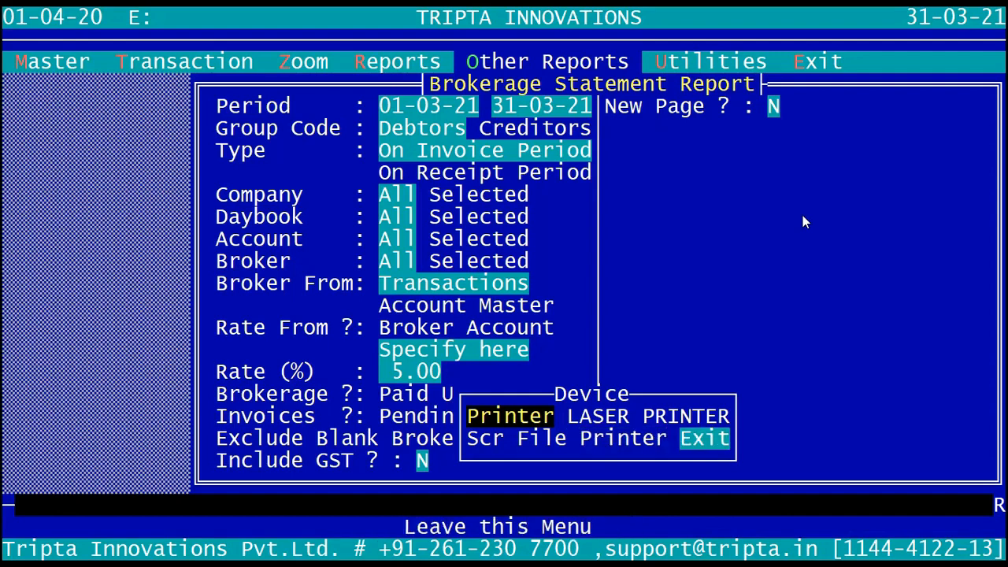
pyautogui.press('Left')
pyautogui.press('Left')
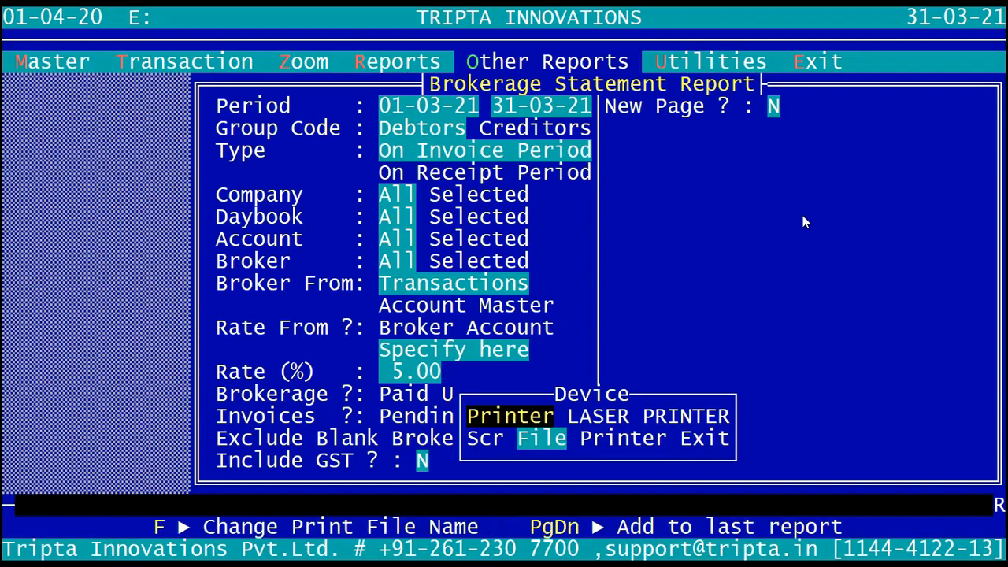
pyautogui.press('Return')
pyautogui.press('Return')
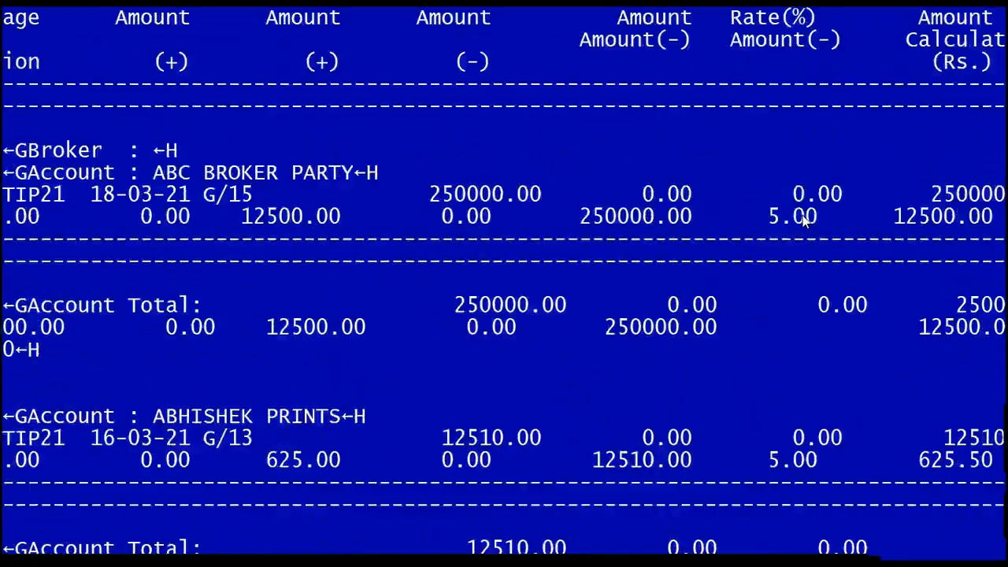
pyautogui.press('Right')
pyautogui.press('Right')
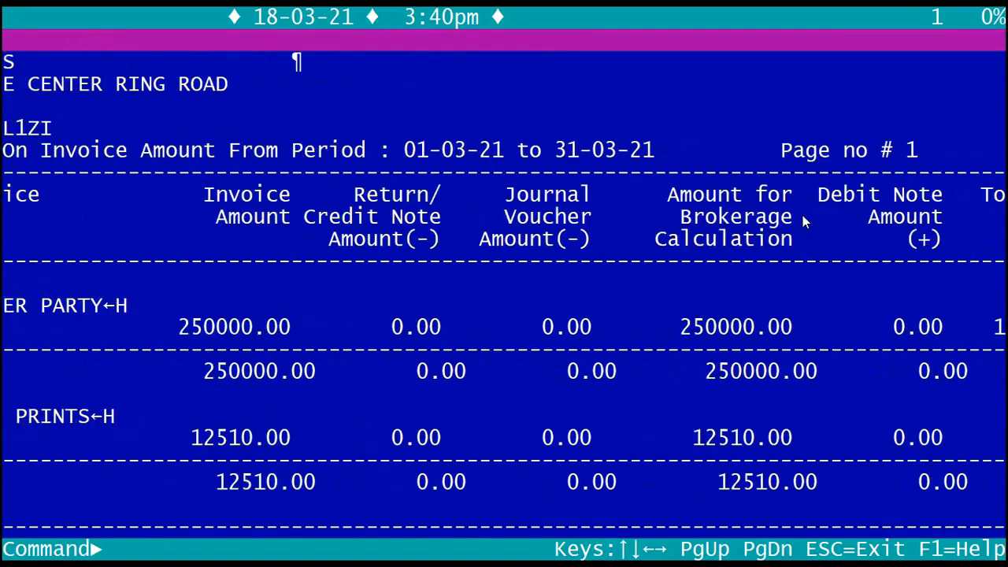
pyautogui.press('Left')
pyautogui.press('Left')
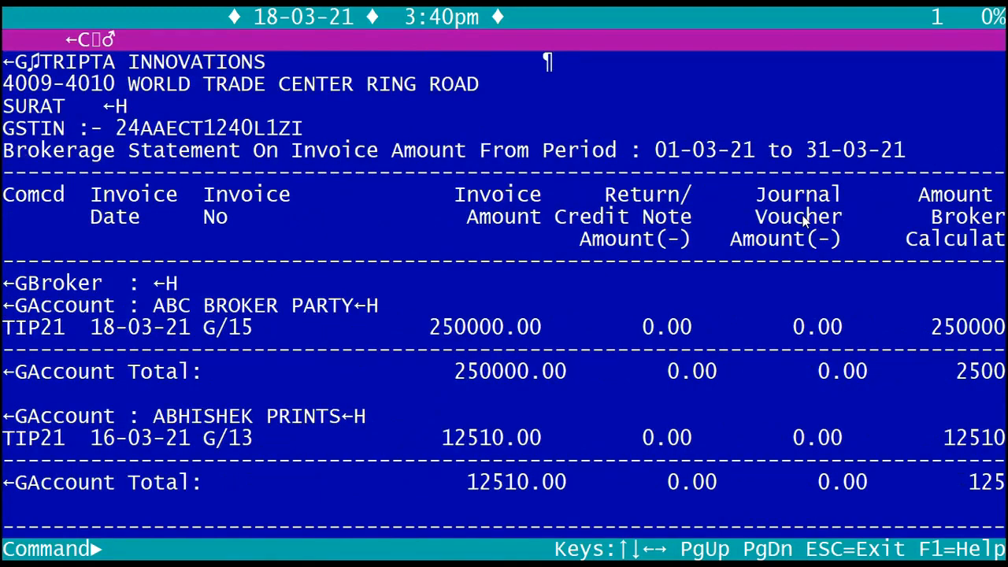
# - Leave the statement view and go through the Send To export formats to PDF
pyautogui.press('Escape')
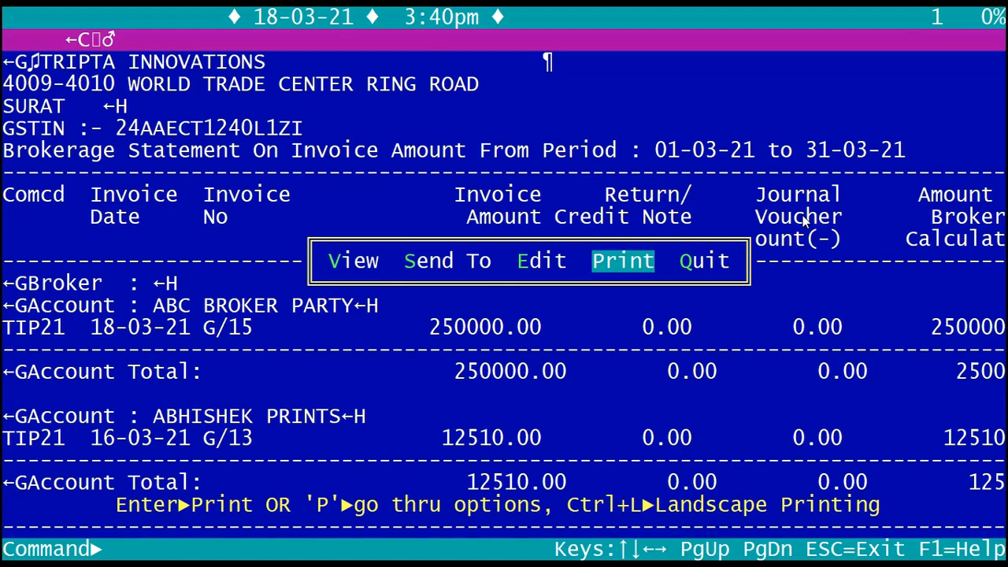
pyautogui.press('Left')
pyautogui.press('Left')
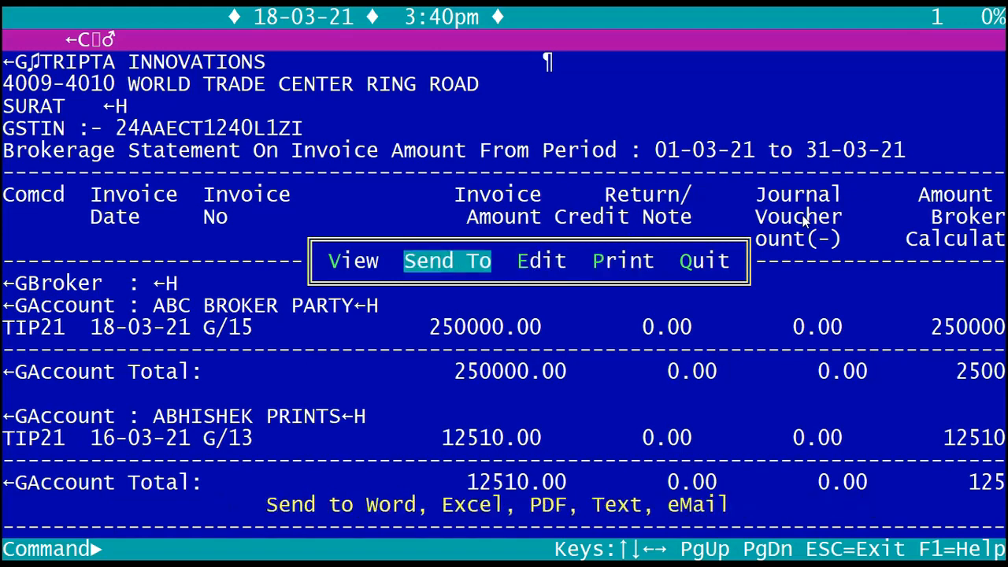
pyautogui.press('Return')
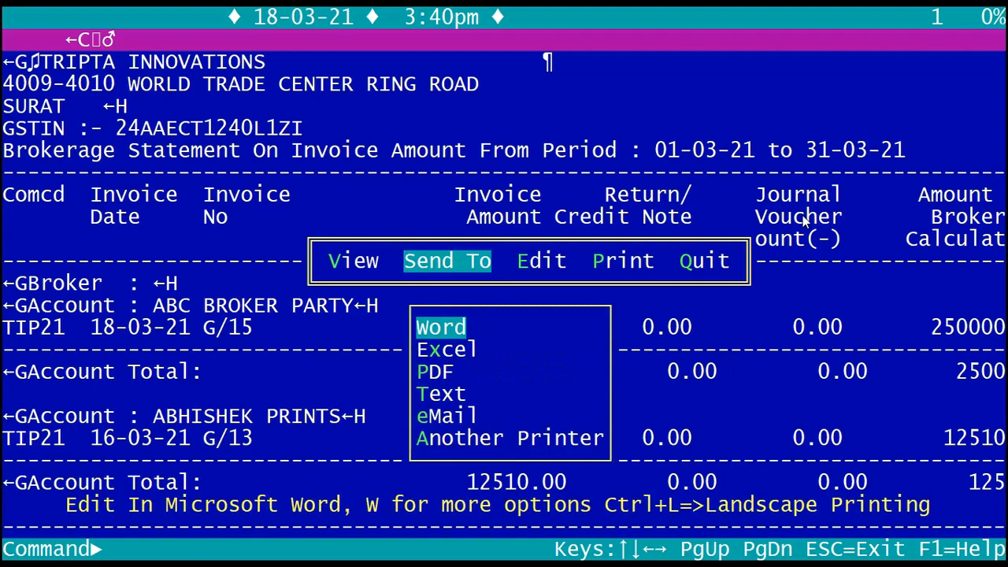
pyautogui.press('Down')
pyautogui.press('Down')
pyautogui.press('Down')
pyautogui.press('Up')
pyautogui.press('Up')
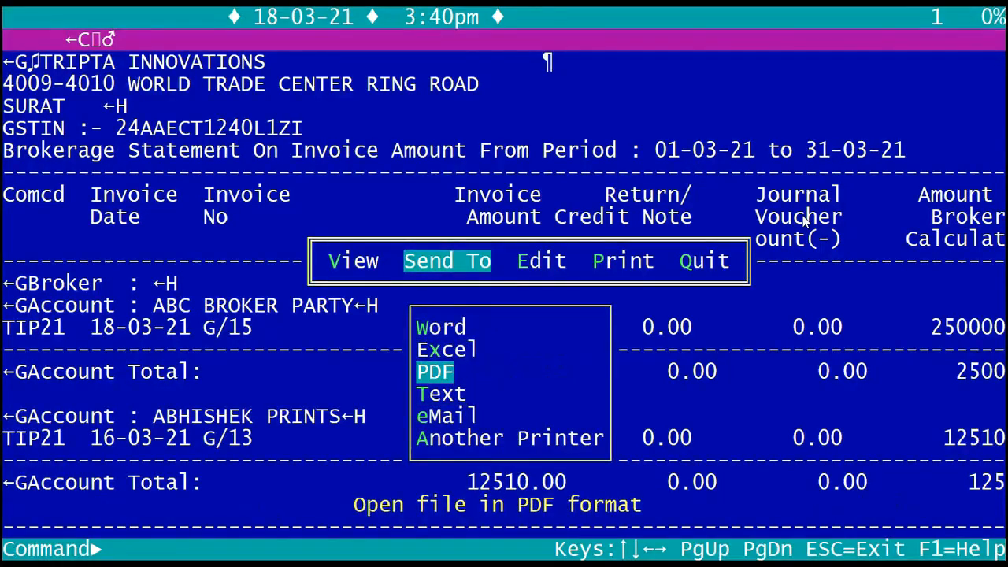